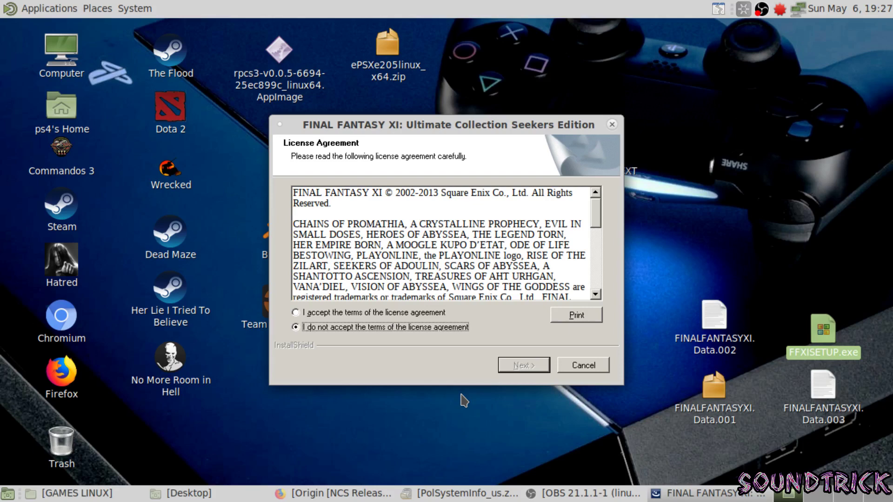
# Accept the Ultimate Collection license agreement and start installing the selected components, leaving DirectX 8.1 unchecked
pyautogui.click(441, 312)
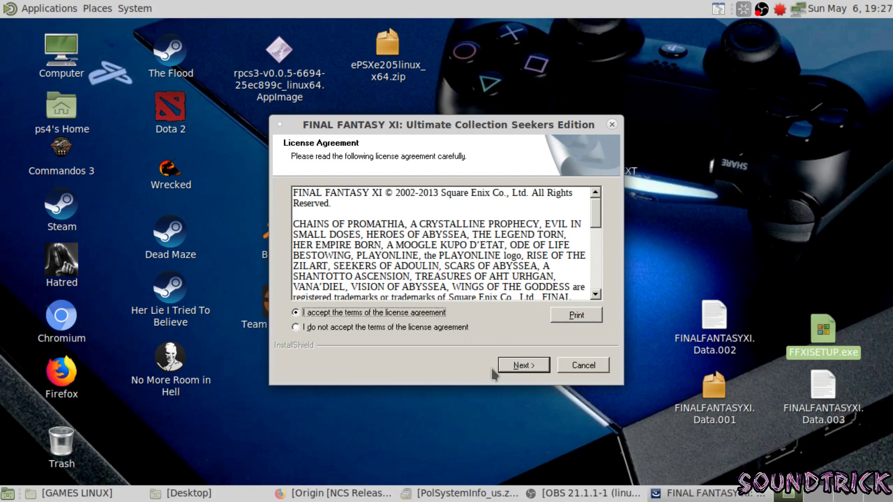
pyautogui.click(517, 365)
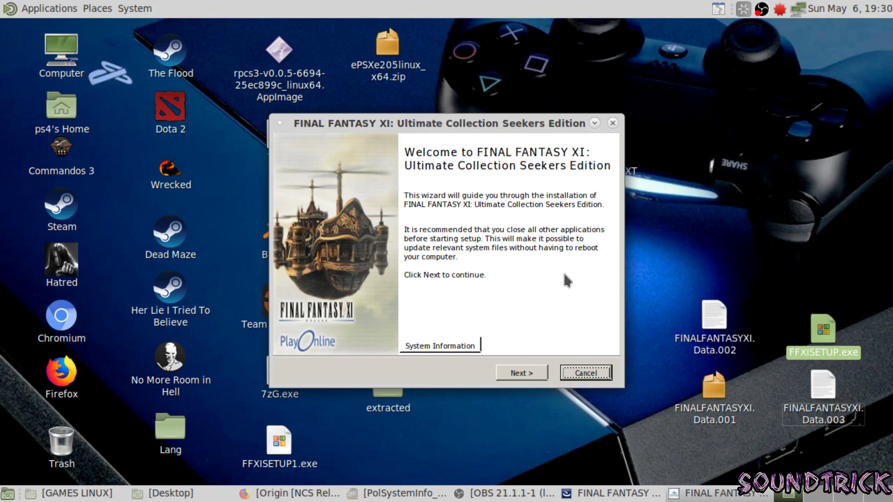
pyautogui.click(526, 373)
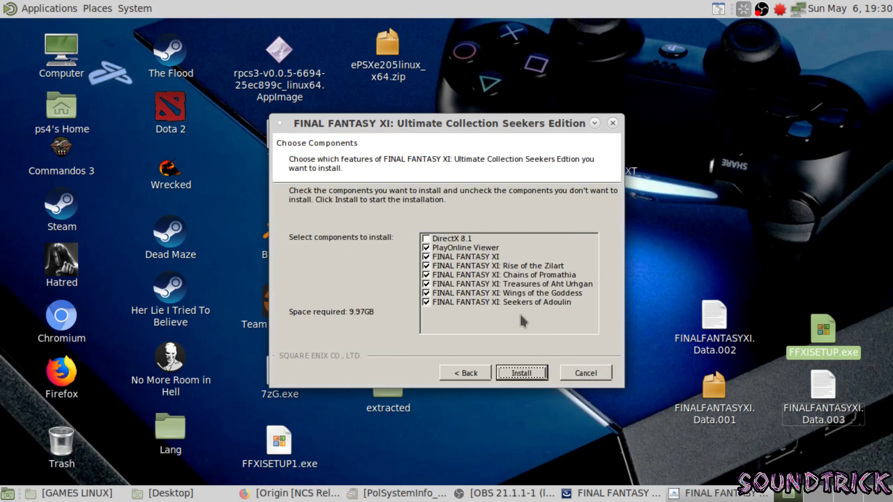
pyautogui.click(527, 378)
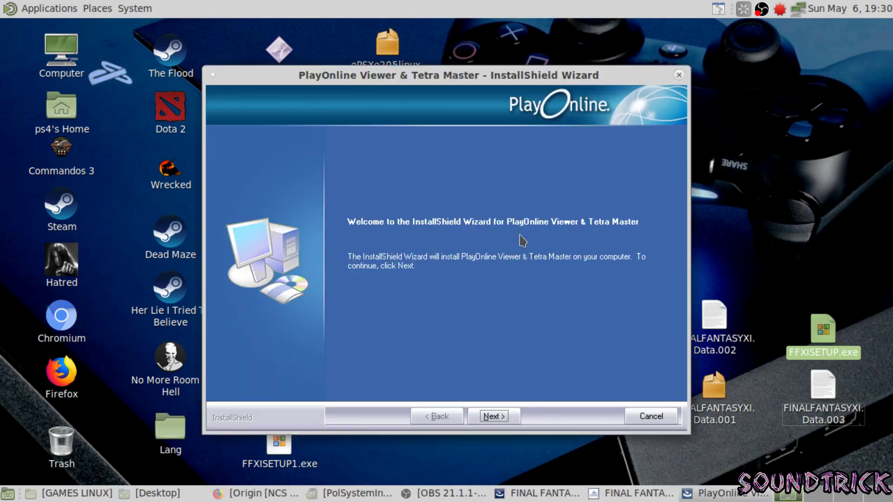
# Install PlayOnline Viewer & Tetra Master in C:\Program Files (x86)\PlayOnline\, accepting the license and keeping both desktop shortcuts
pyautogui.click(503, 417)
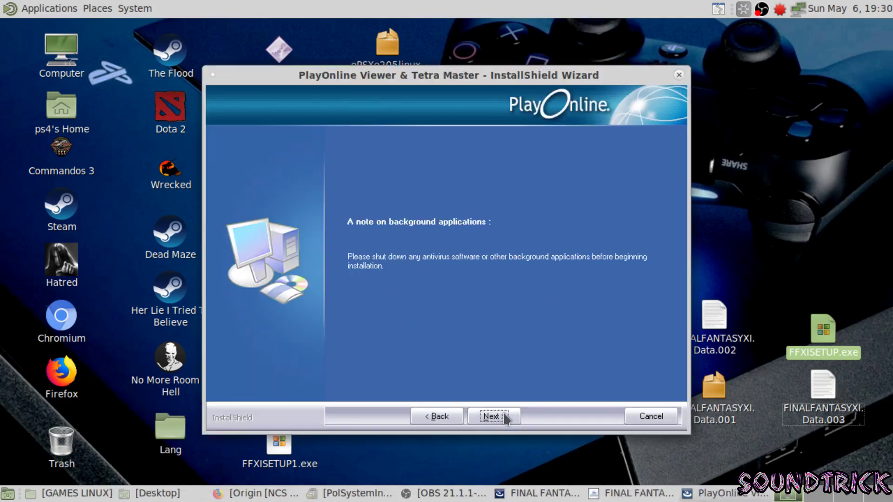
pyautogui.click(501, 418)
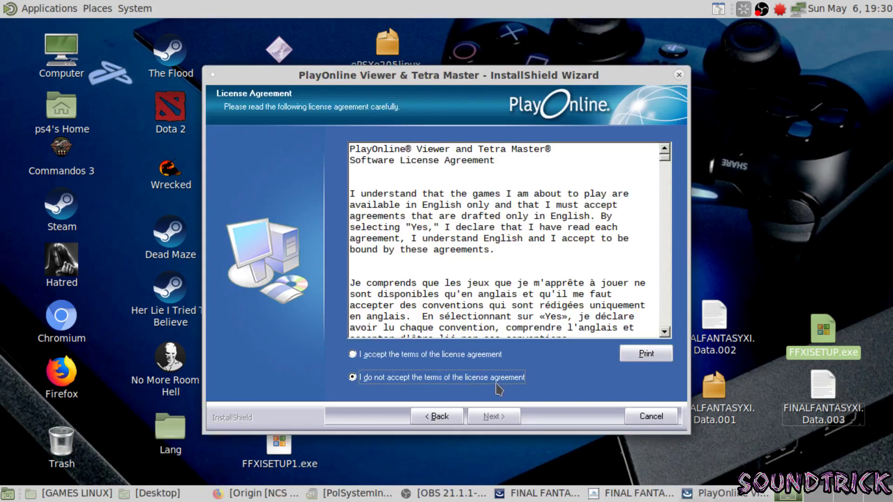
pyautogui.click(448, 358)
pyautogui.click(505, 419)
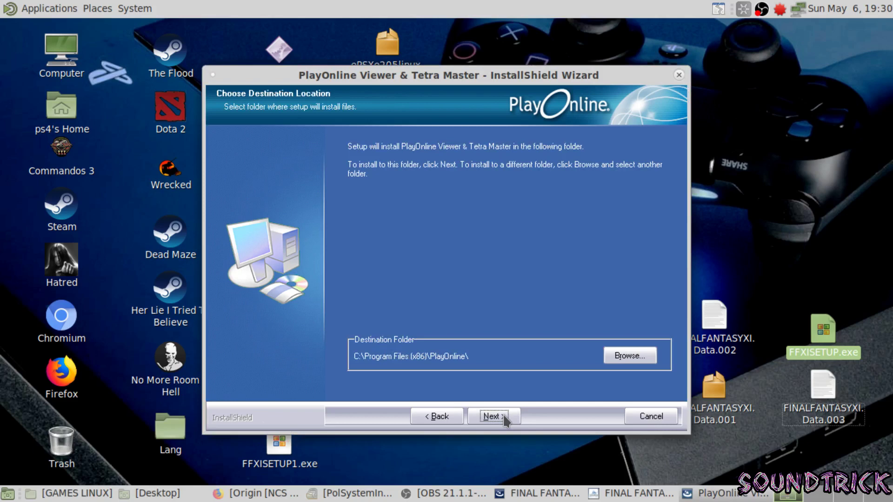
pyautogui.click(504, 419)
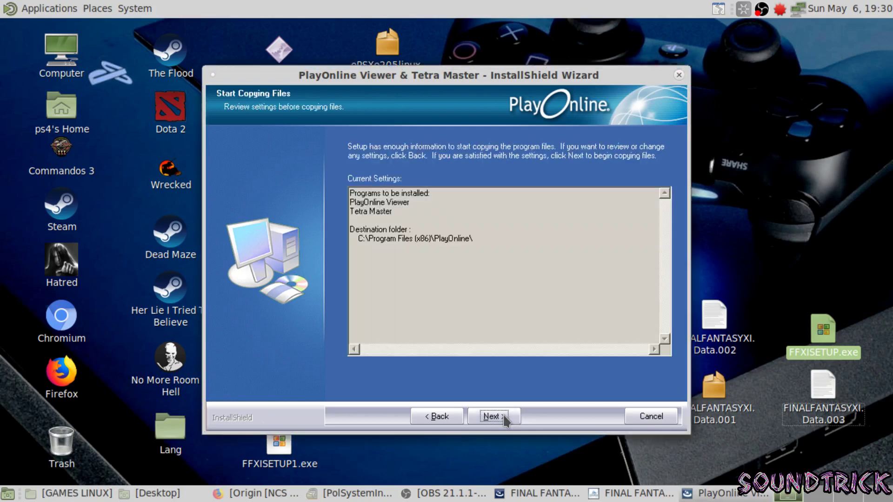
pyautogui.click(504, 418)
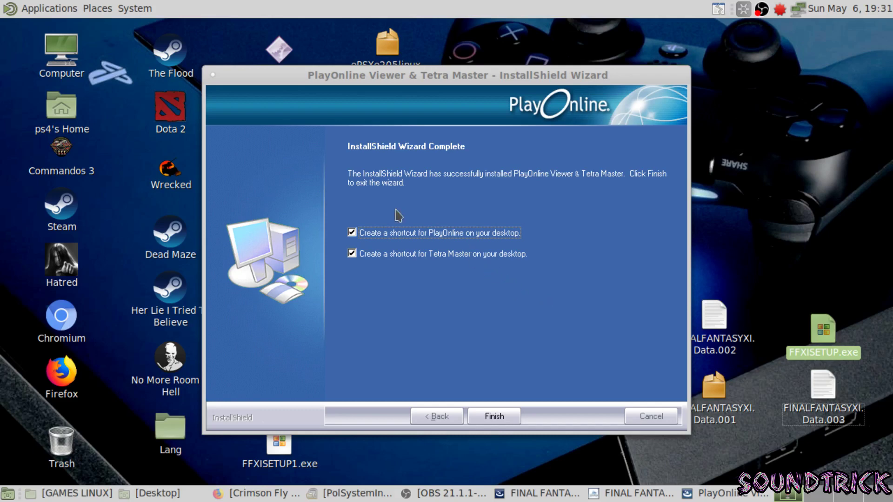
pyautogui.click(494, 417)
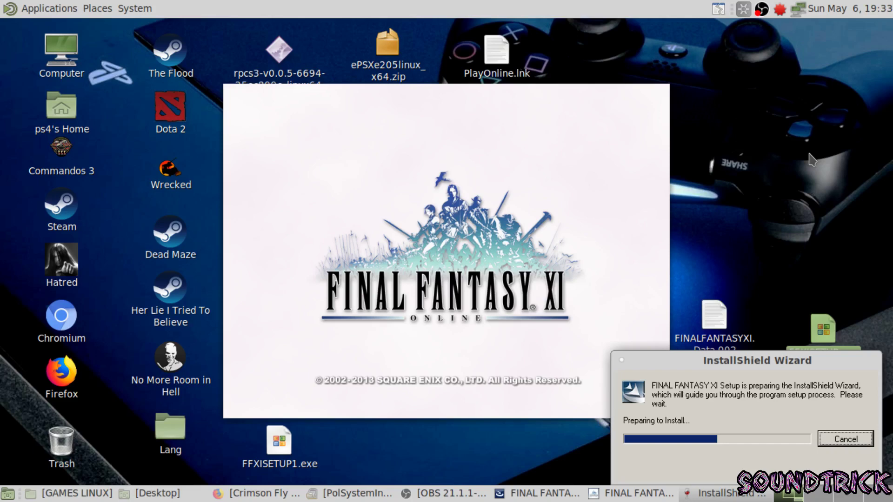
pyautogui.click(723, 494)
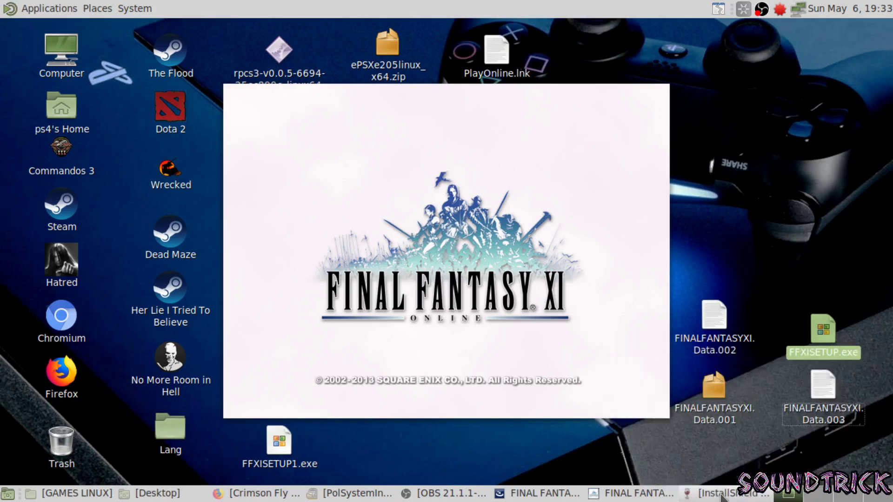
pyautogui.click(723, 496)
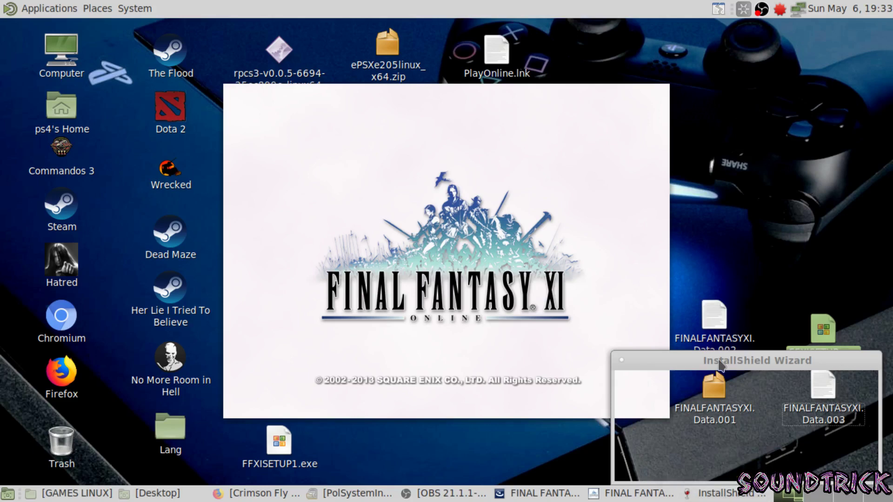
pyautogui.moveTo(720, 365); pyautogui.dragTo(730, 344)
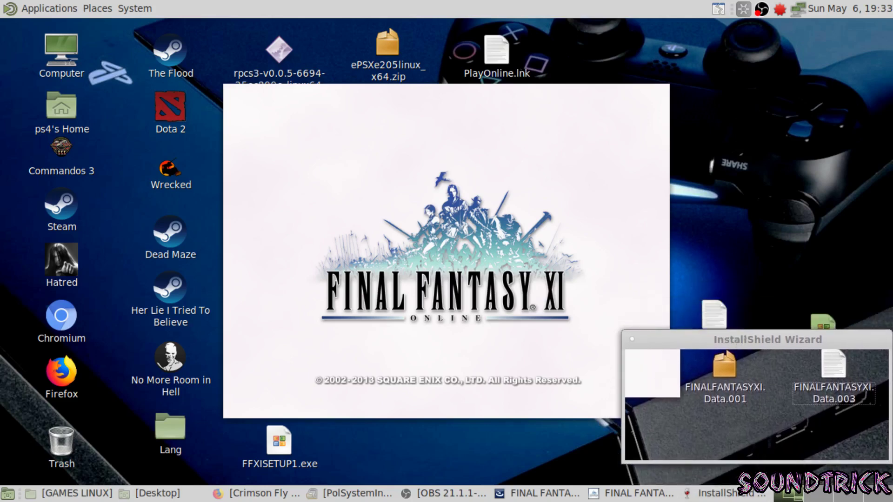
pyautogui.click(606, 496)
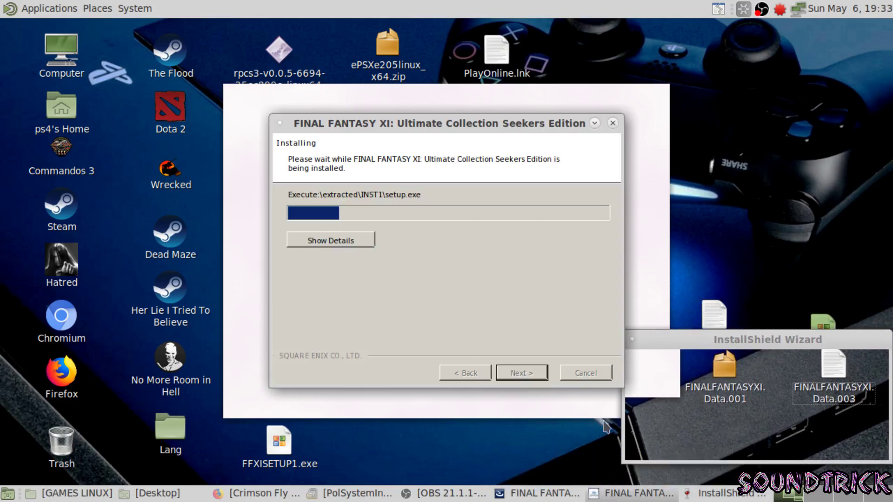
pyautogui.moveTo(480, 124); pyautogui.dragTo(748, 32)
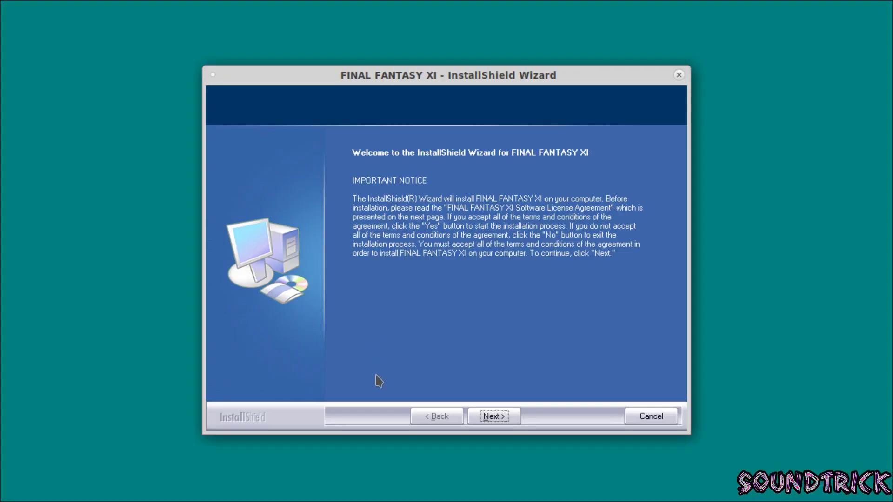
# Accept the FINAL FANTASY XI license agreement and start installing the base game in C:\Program Files (x86)\PlayOnline\
pyautogui.click(495, 417)
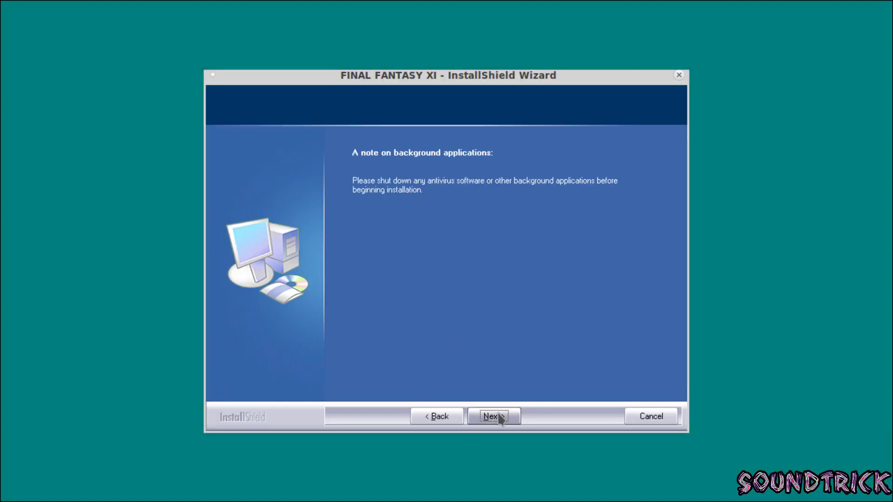
pyautogui.click(505, 421)
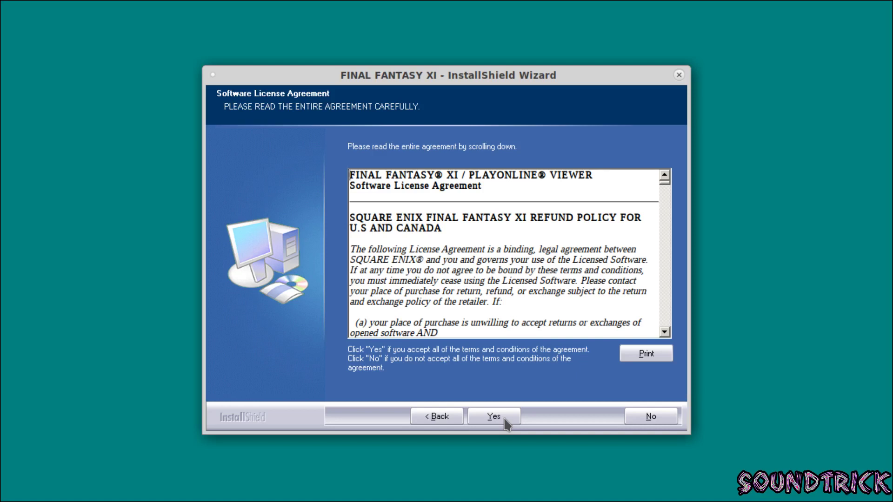
pyautogui.click(493, 417)
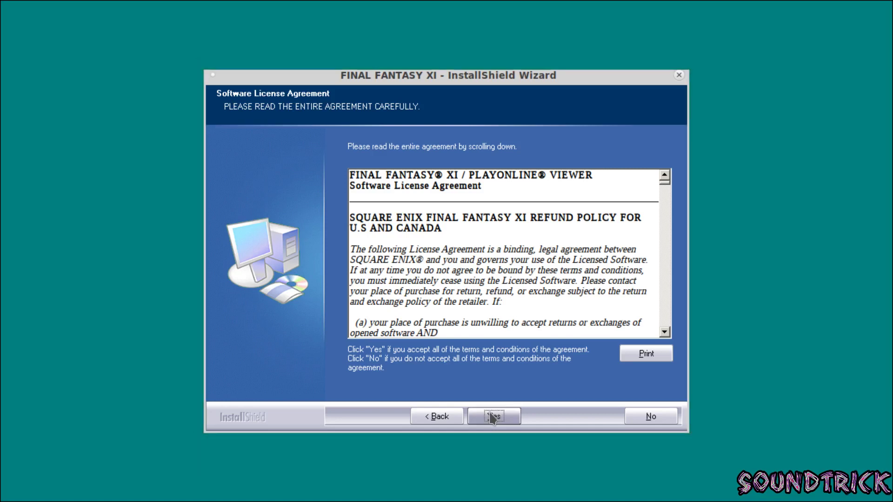
pyautogui.click(493, 420)
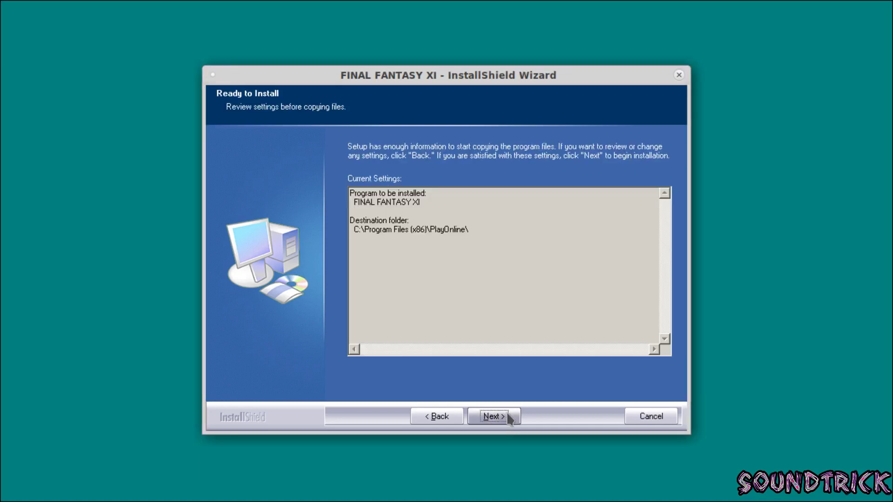
pyautogui.click(507, 419)
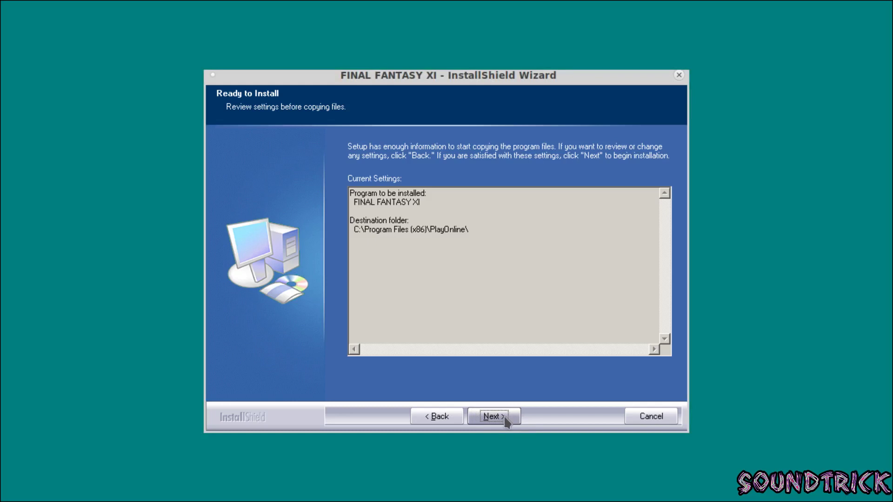
pyautogui.click(505, 421)
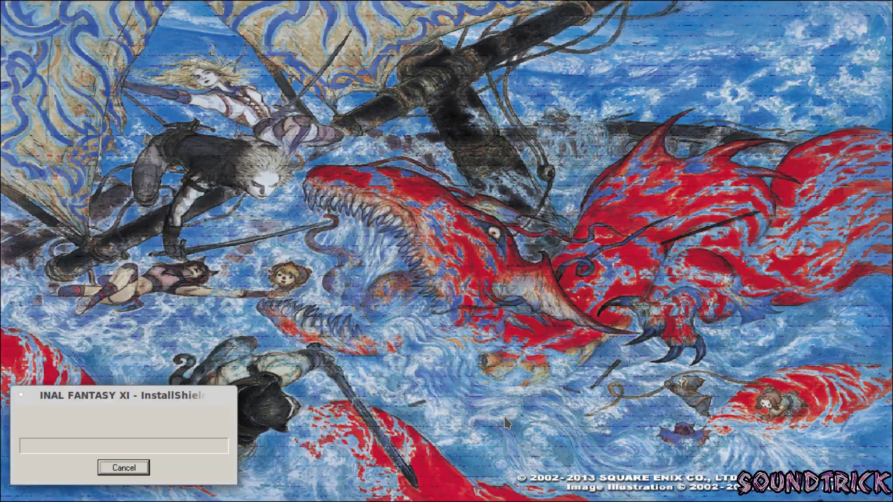
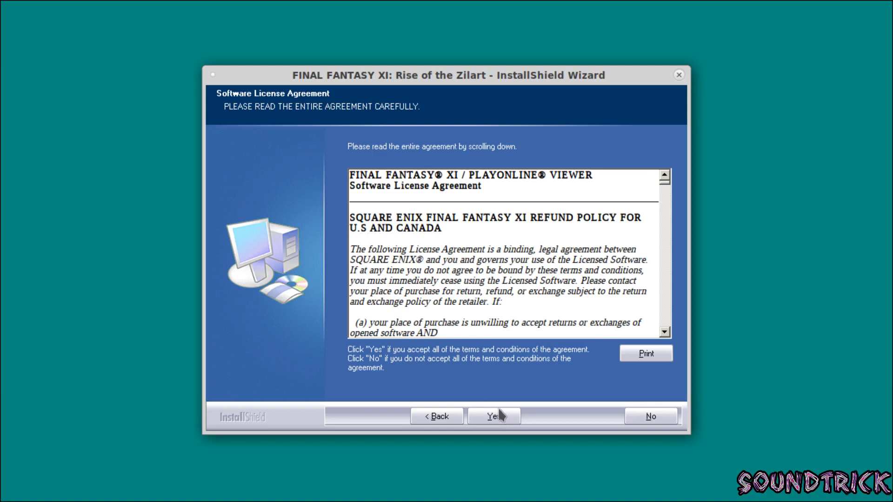
# Accept the license agreements and complete the Rise of the Zilart and Chains of Promathia expansion installations
pyautogui.click(493, 418)
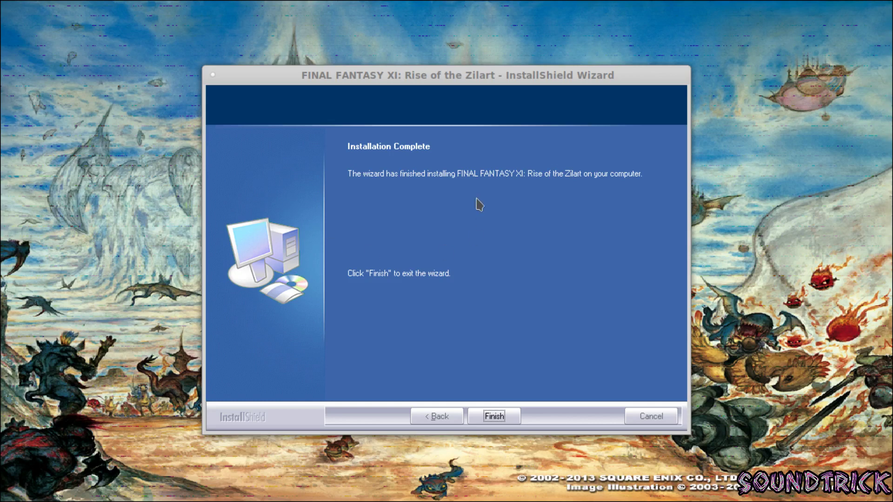
pyautogui.click(498, 420)
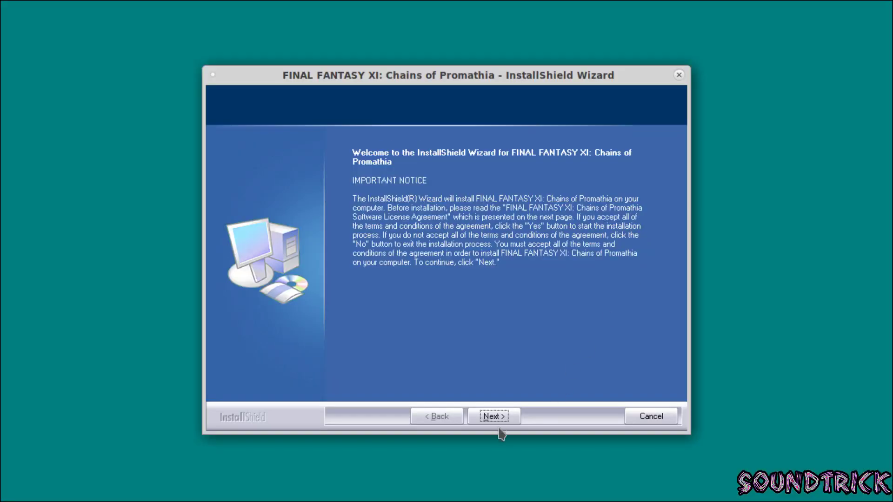
pyautogui.click(493, 417)
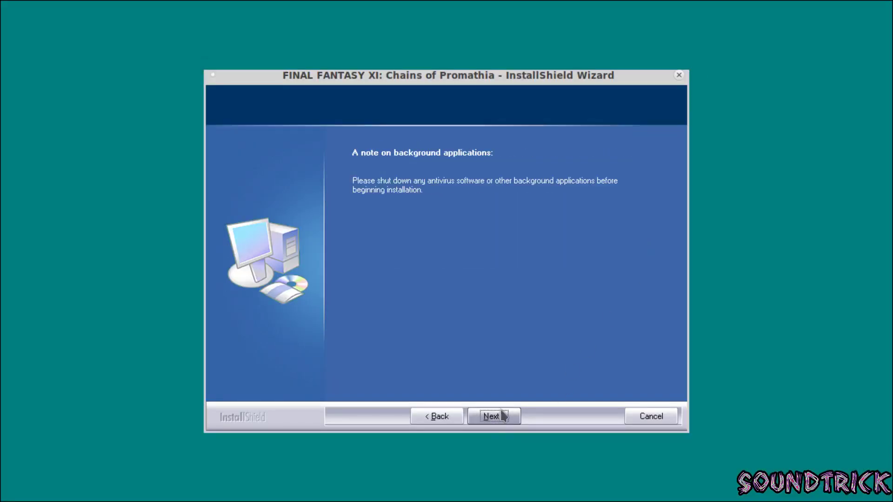
pyautogui.click(502, 416)
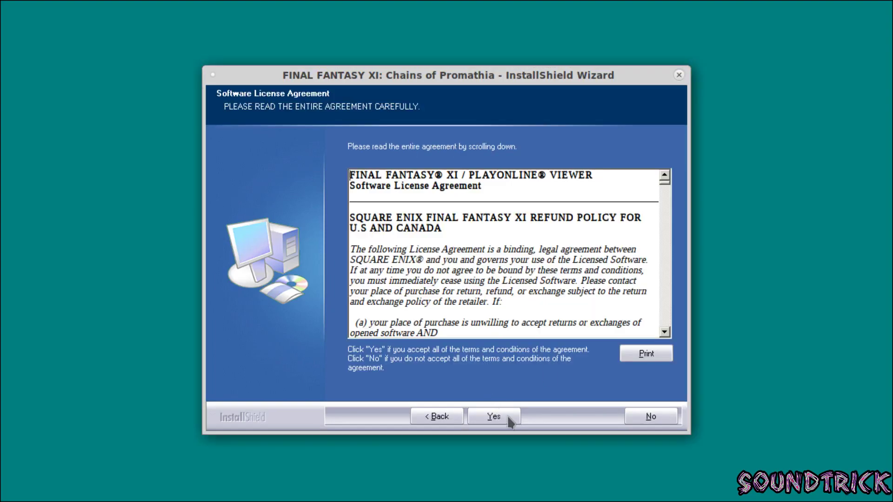
pyautogui.click(494, 417)
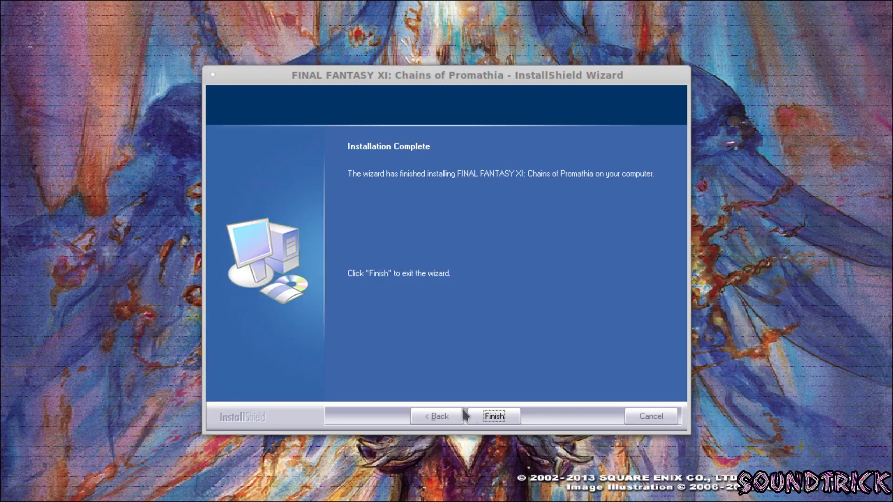
pyautogui.click(497, 411)
pyautogui.click(496, 411)
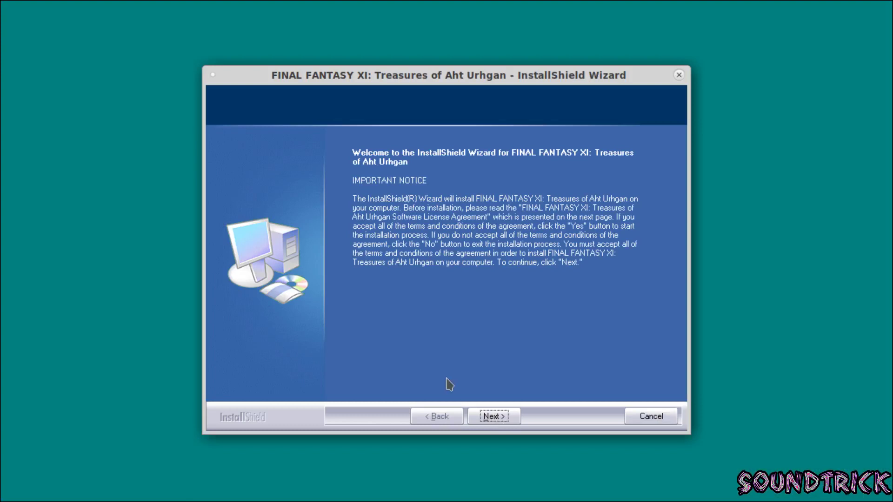
# Install the Treasures of Aht Urhgan expansion, accepting its license agreement, and finish its wizard
pyautogui.click(502, 417)
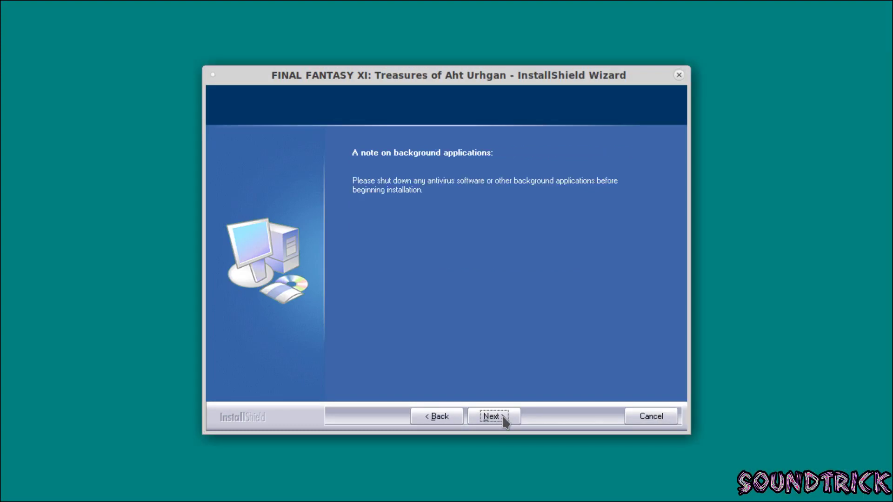
pyautogui.click(503, 419)
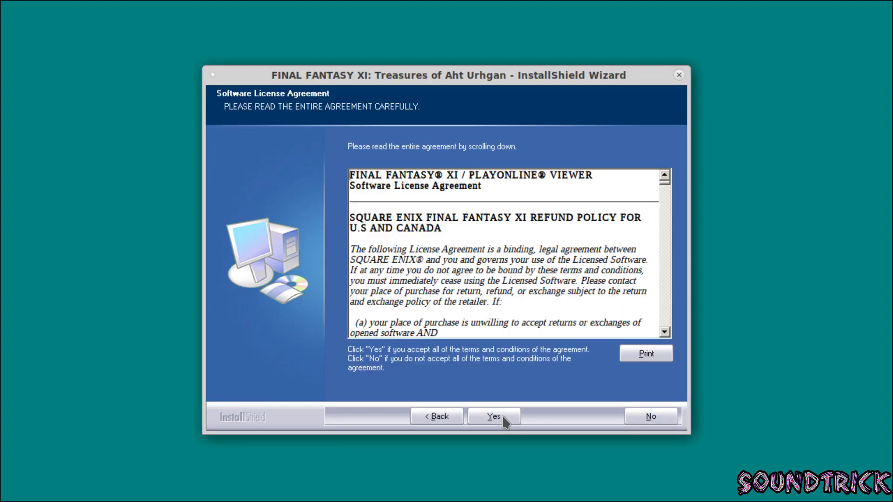
pyautogui.click(494, 417)
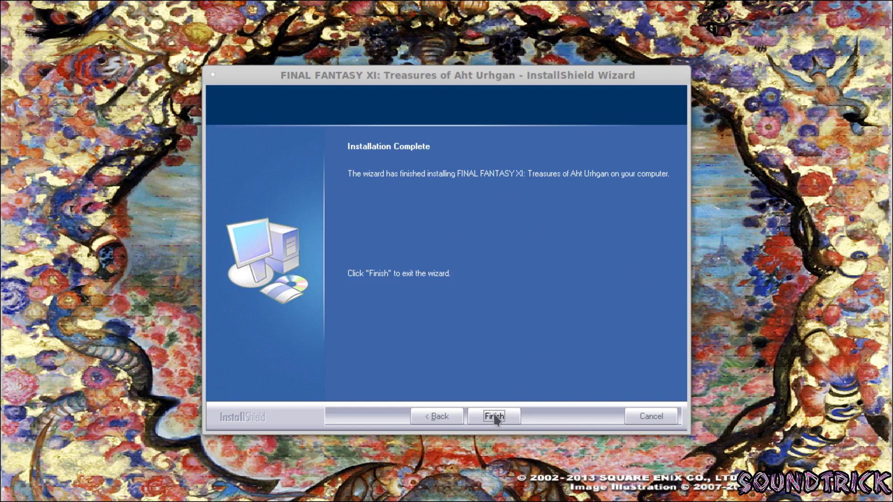
pyautogui.click(494, 416)
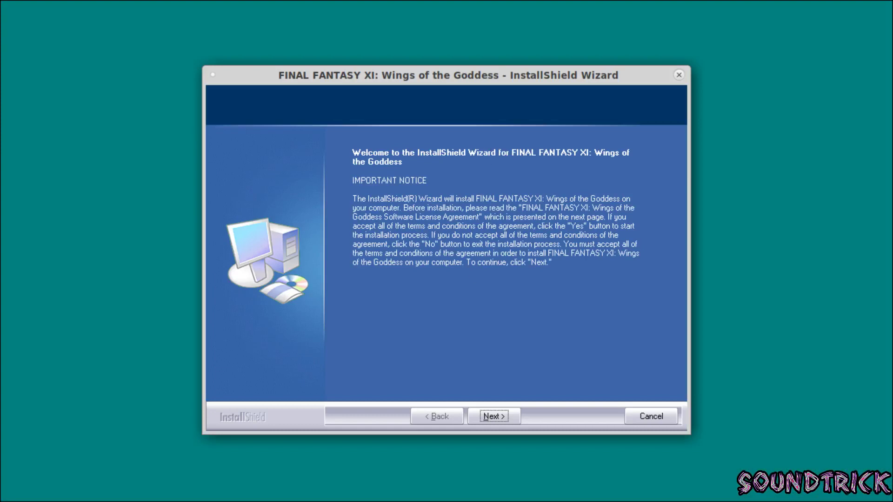
# Install the Wings of the Goddess expansion, accepting its license agreement, and finish its wizard
pyautogui.click(500, 424)
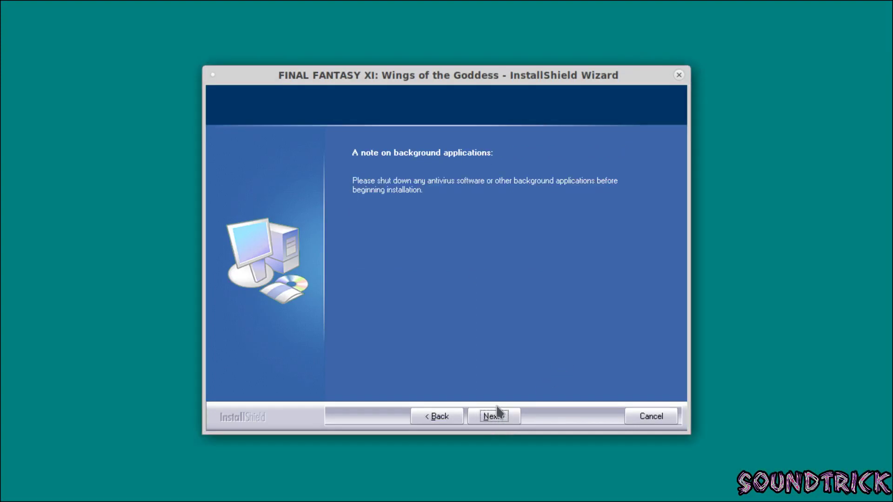
pyautogui.click(499, 417)
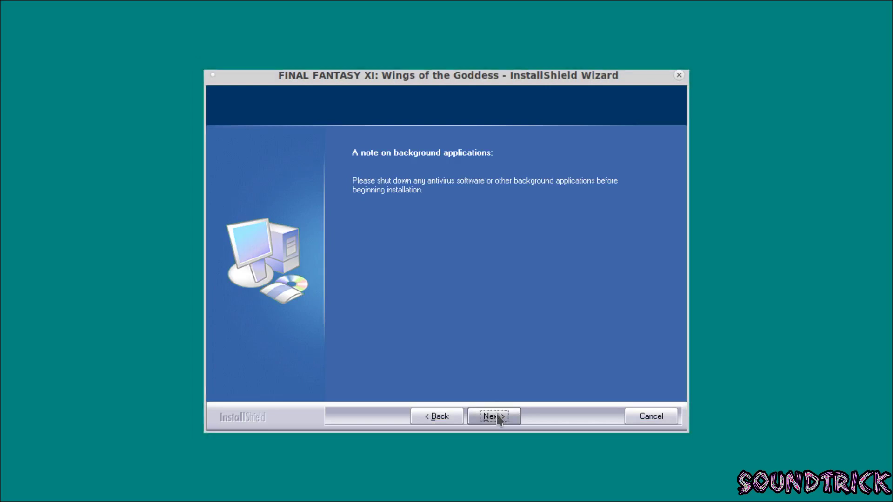
pyautogui.click(506, 416)
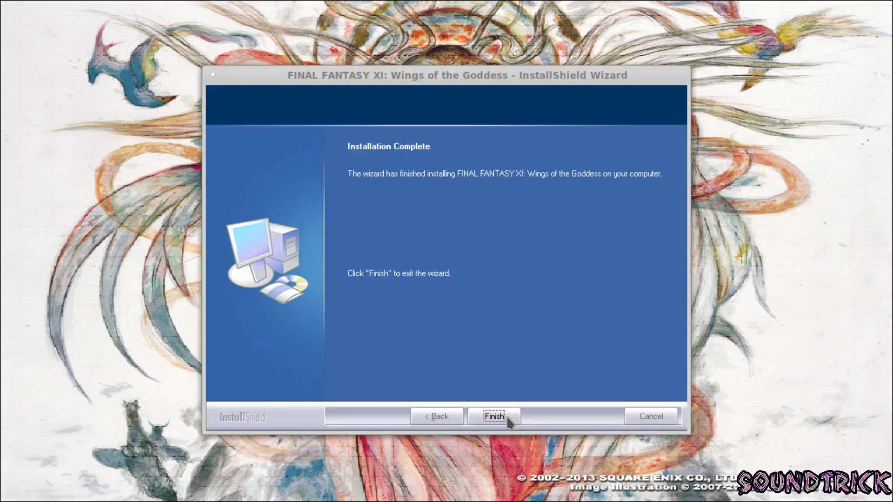
pyautogui.click(503, 417)
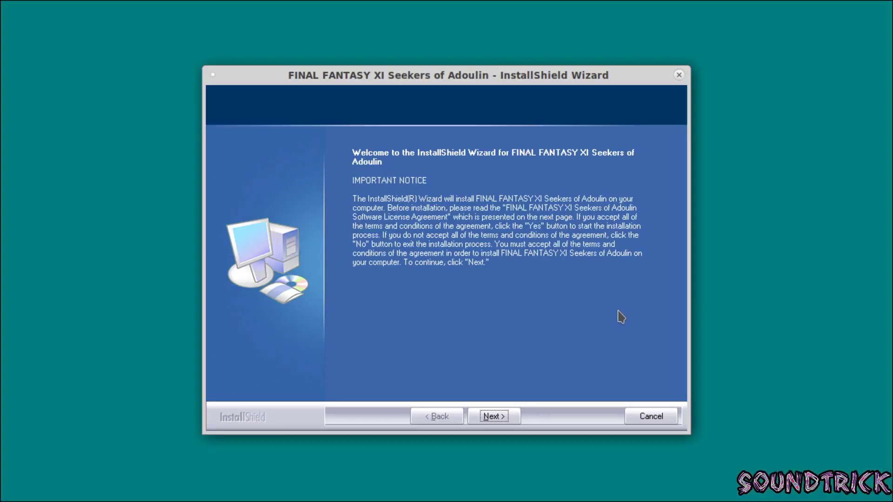
# Install the Seekers of Adoulin expansion, accepting its license agreement, and close the completed Ultimate Collection Seekers Edition setup wizard
pyautogui.click(492, 418)
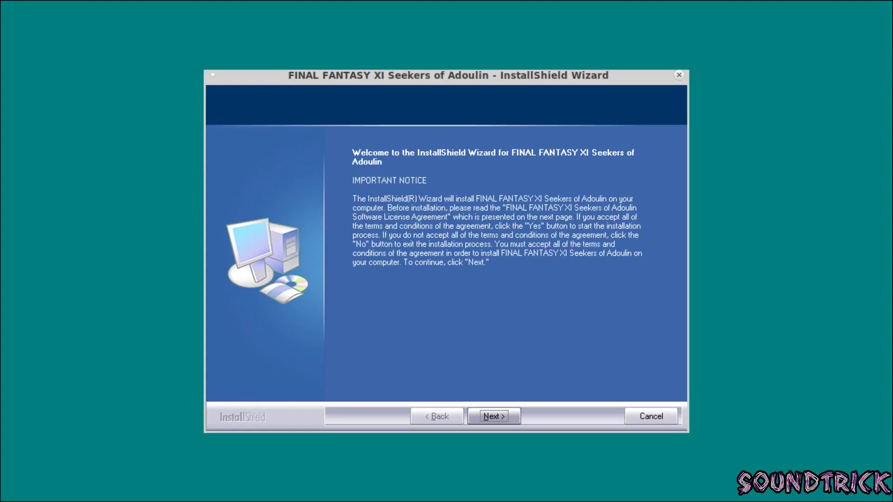
pyautogui.click(493, 417)
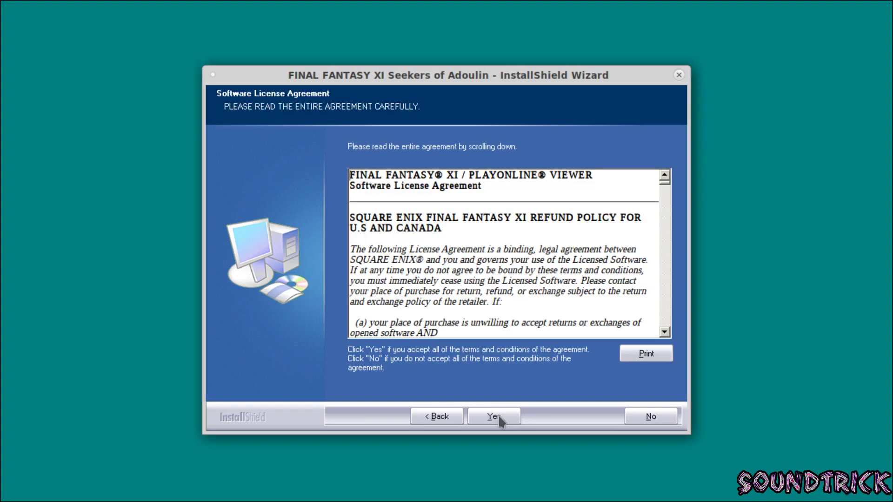
pyautogui.click(499, 420)
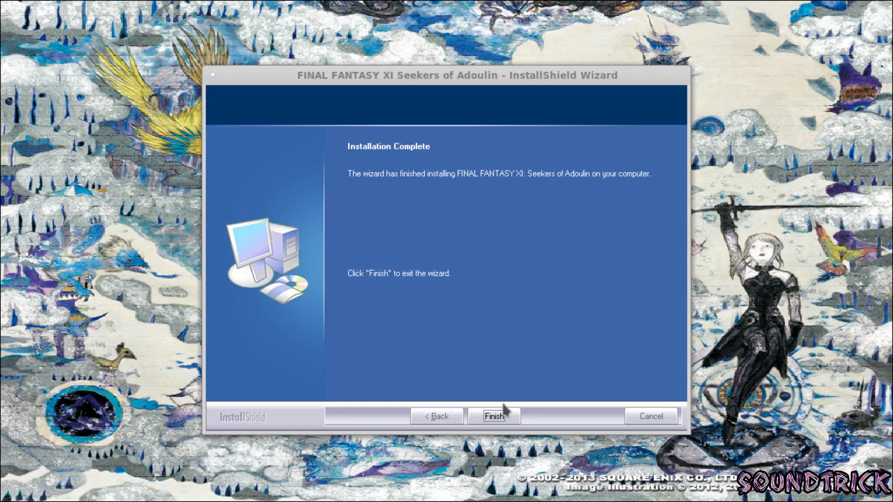
pyautogui.click(494, 417)
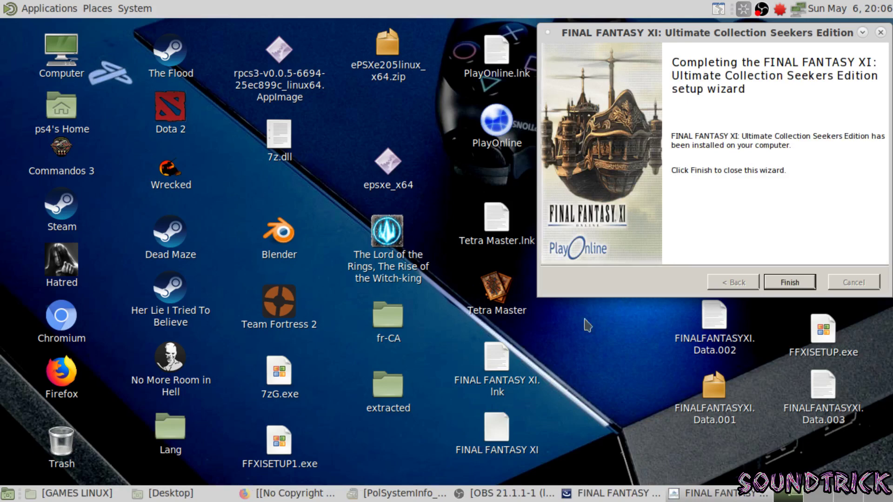
pyautogui.click(797, 283)
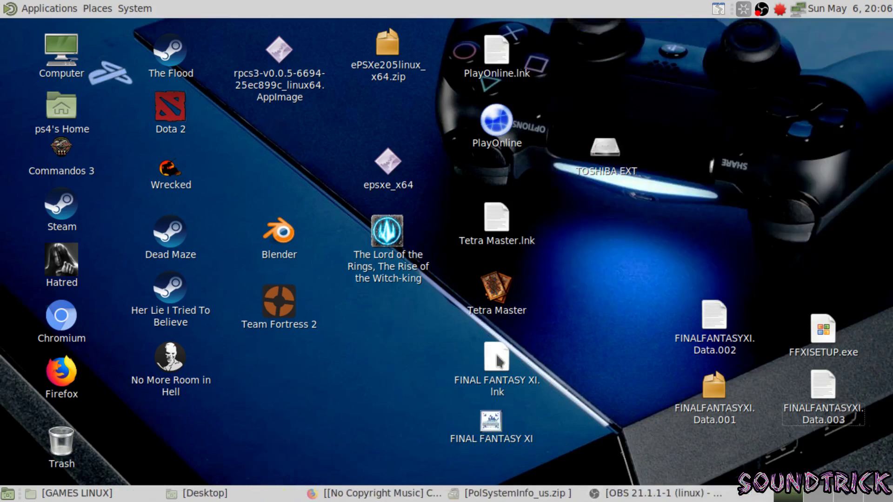
# Move the FINAL FANTASY XI.lnk file and the FINAL FANTASY XI launcher to separate free spots on the desktop
pyautogui.moveTo(493, 372); pyautogui.dragTo(605, 344)
pyautogui.moveTo(479, 430); pyautogui.dragTo(375, 351)
pyautogui.click(387, 426)
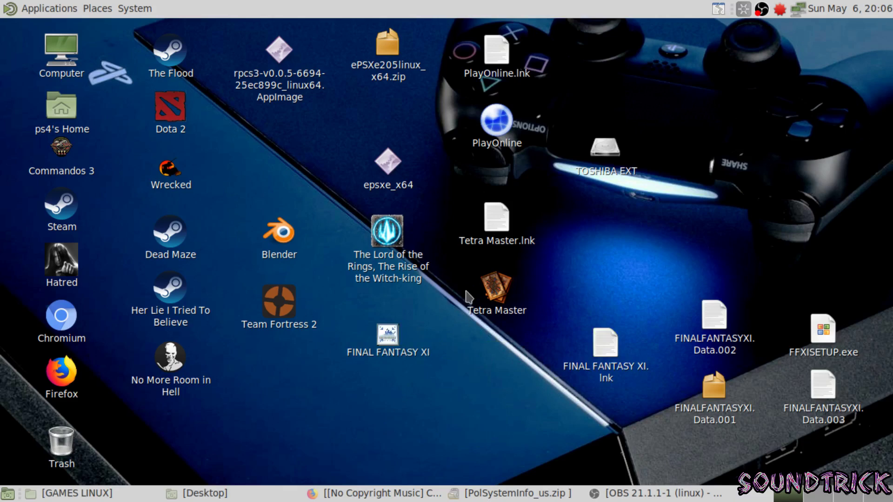
# Launch FINAL FANTASY XI from the desktop, update PlayOnline Viewer to the latest version and restart it
pyautogui.doubleClick(389, 340)
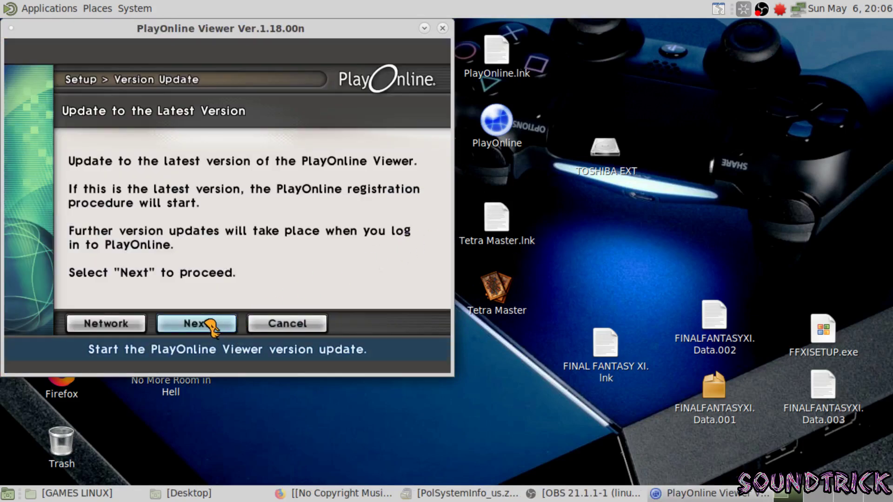
pyautogui.click(208, 325)
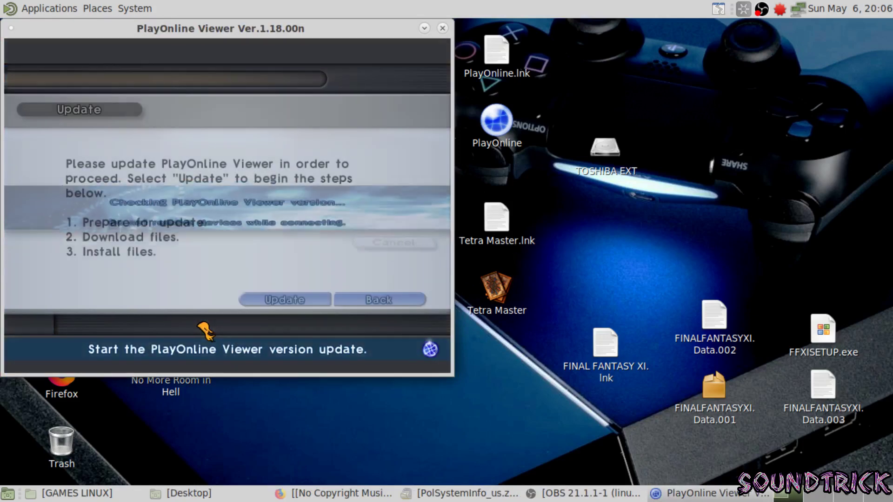
pyautogui.click(305, 305)
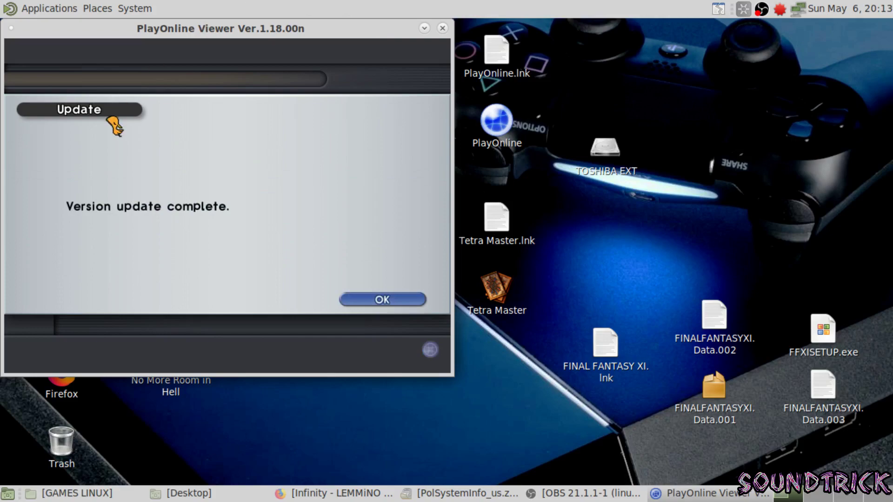
pyautogui.click(341, 300)
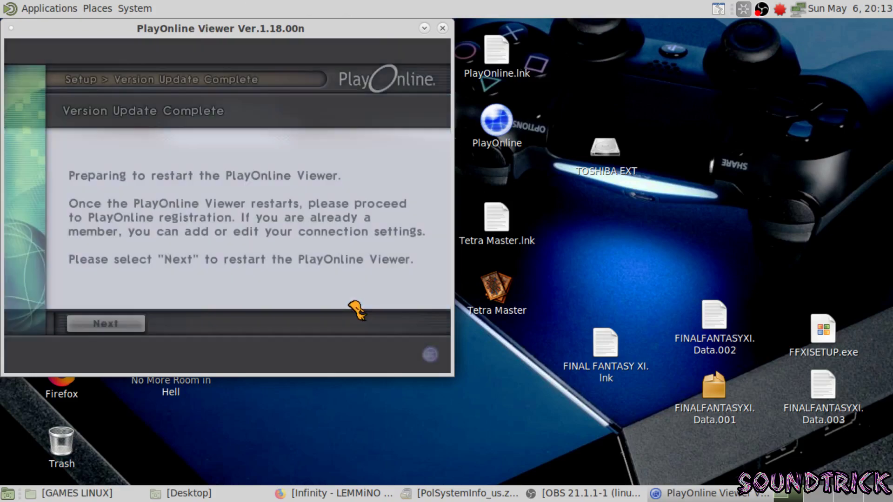
pyautogui.click(132, 323)
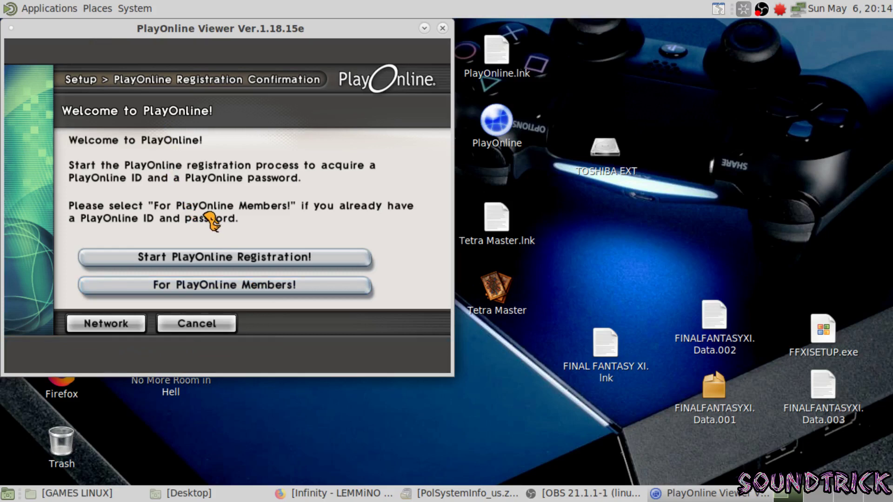
# View the PlayOnline registration information, return to the welcome screen, and open the Add Member form for existing members at Member Name
pyautogui.click(209, 281)
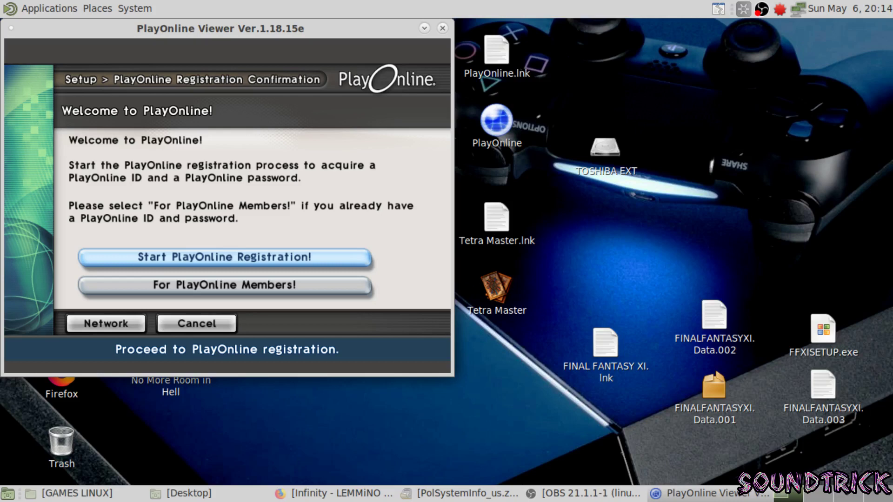
pyautogui.click(175, 260)
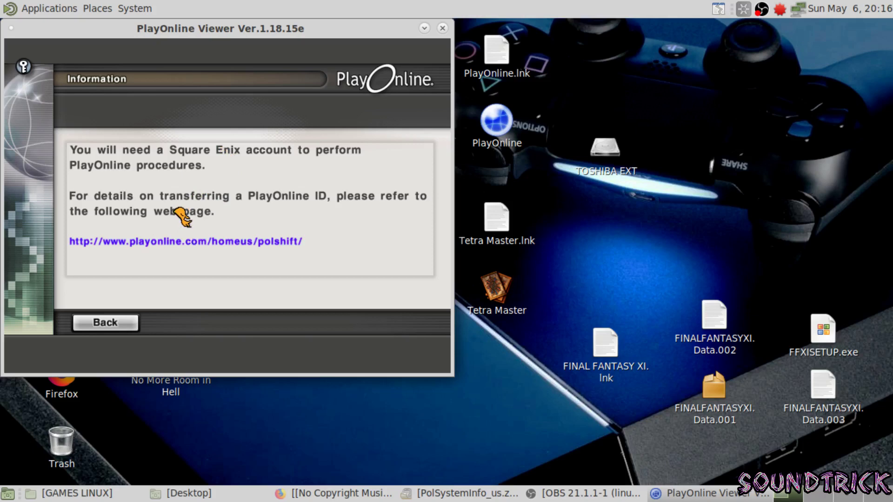
pyautogui.click(106, 323)
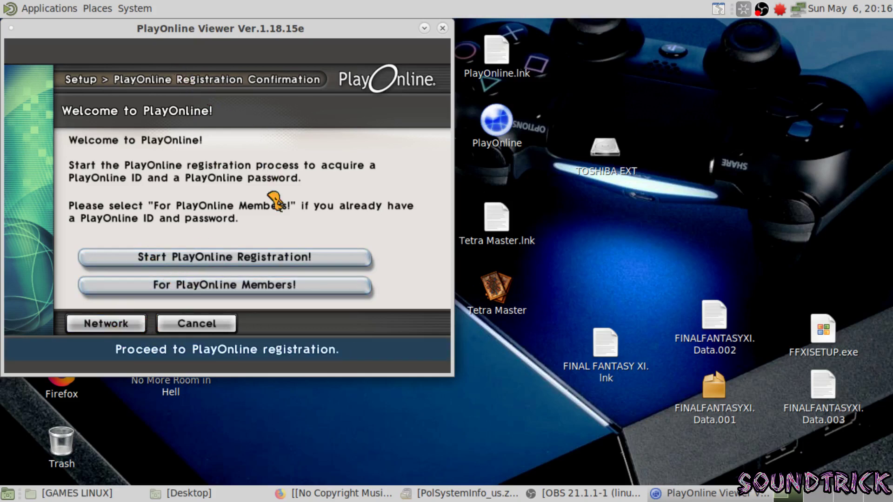
pyautogui.click(255, 281)
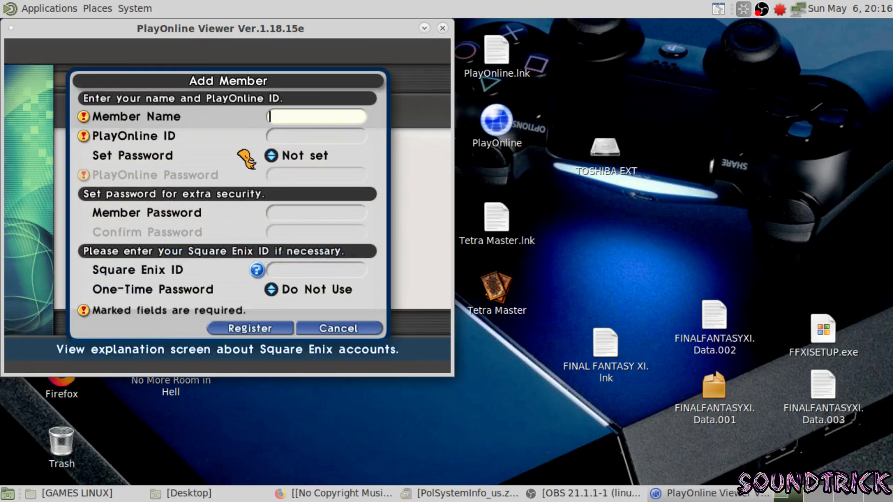
pyautogui.click(266, 123)
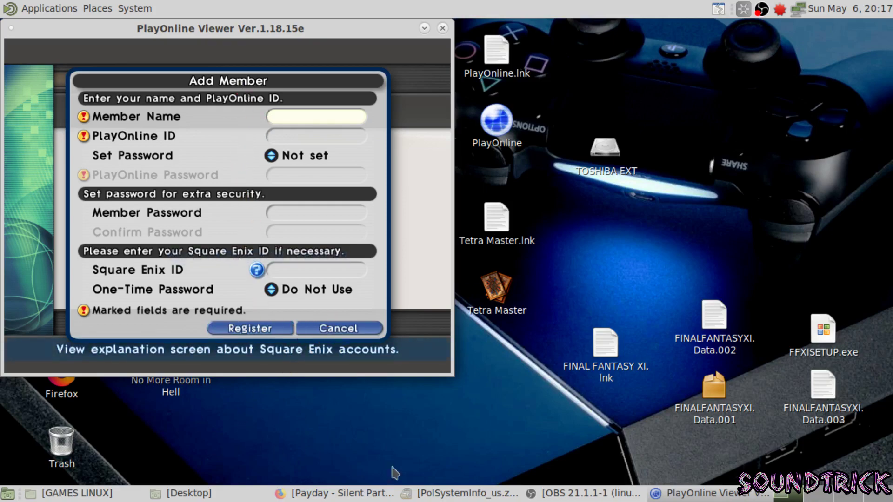
pyautogui.click(565, 492)
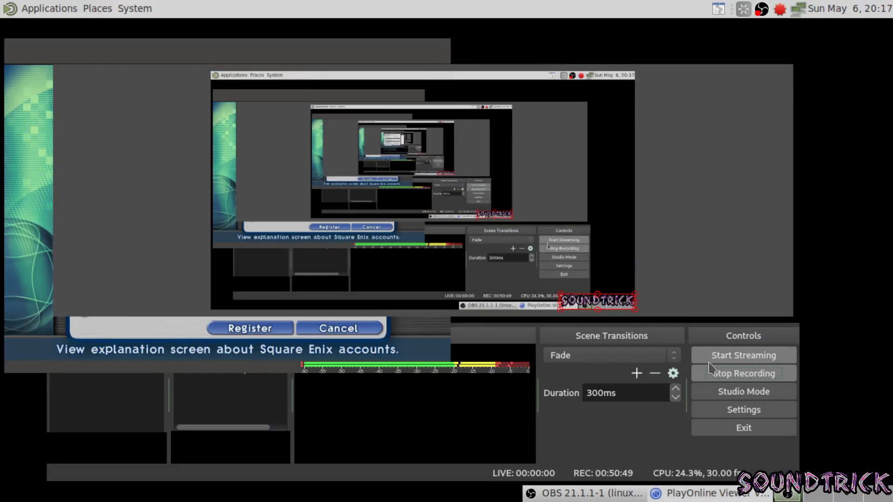